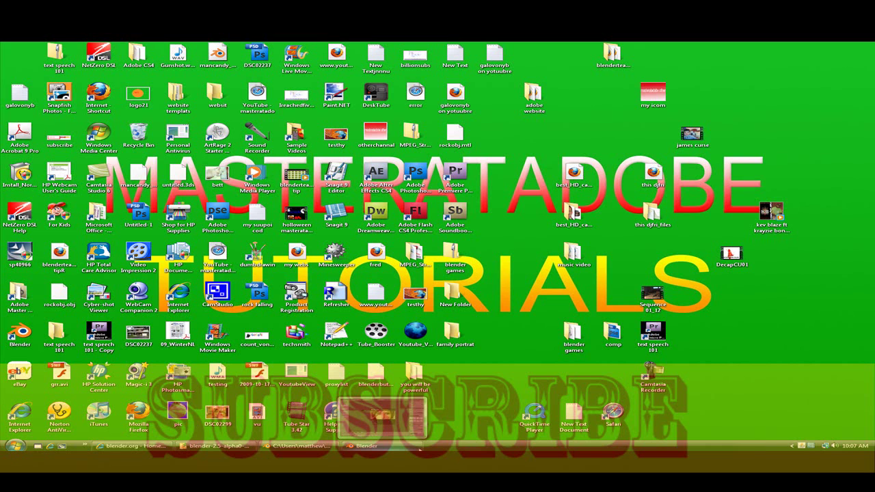
# Step: Restore the Blender 2.5 Alpha 0 window from the taskbar
pyautogui.click(419, 447)
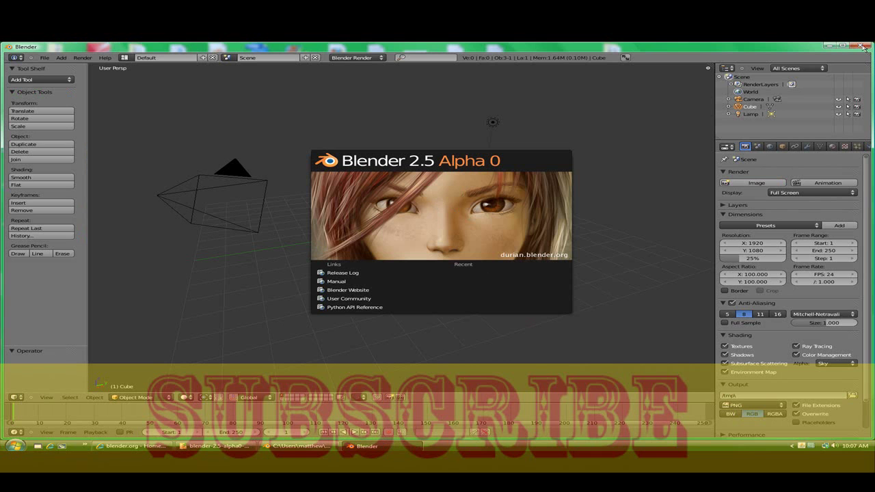
# Step: Close the splash screen, maximize Blender and orbit around the default cube
pyautogui.click(289, 232)
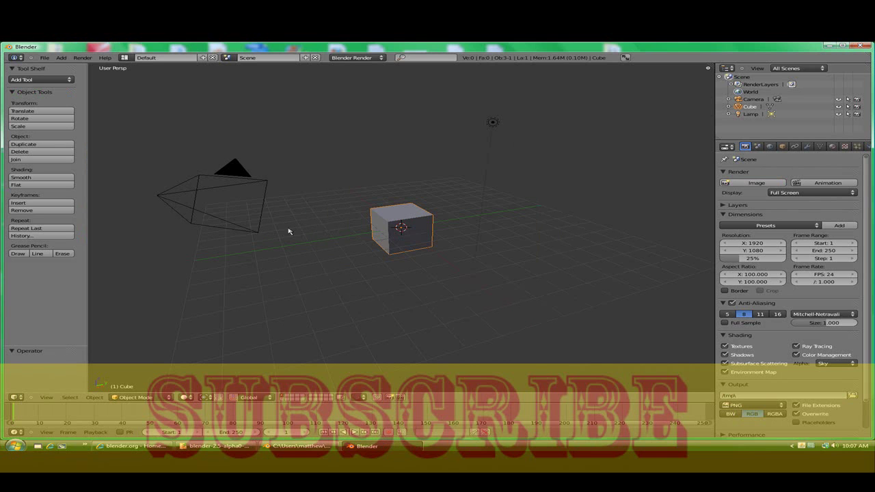
pyautogui.click(841, 46)
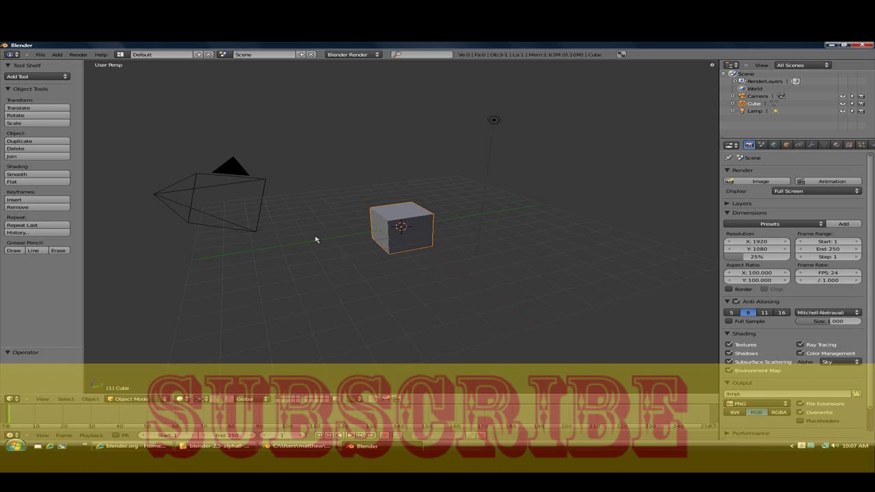
pyautogui.moveTo(394, 223); pyautogui.dragTo(456, 283, button='middle')
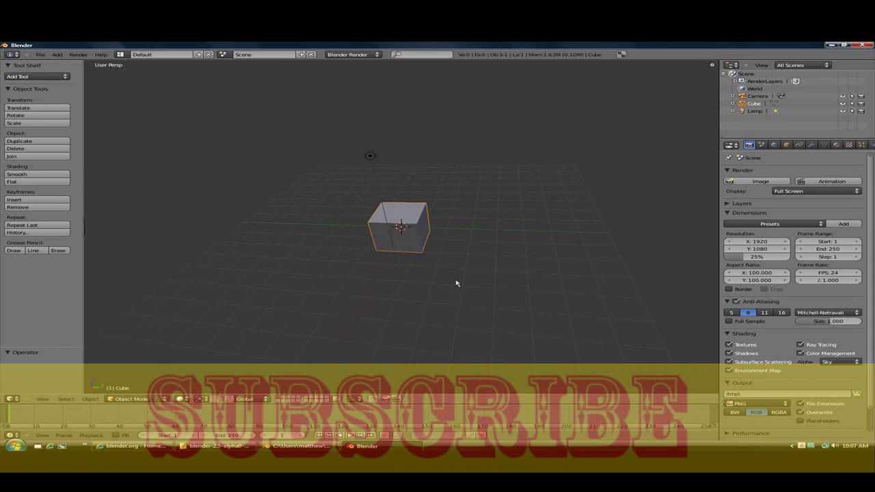
# Step: Minimize Blender and open the Blender 2.5 Alpha 0 release notes on blender.org
pyautogui.click(831, 45)
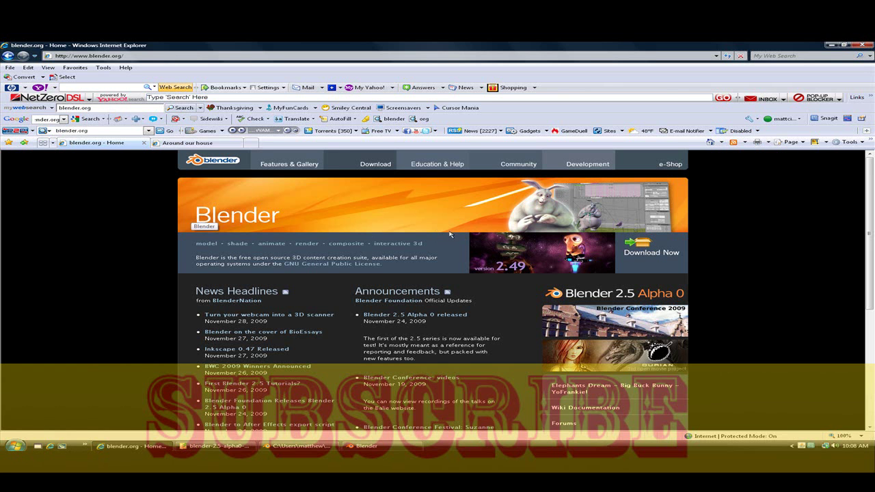
pyautogui.click(577, 295)
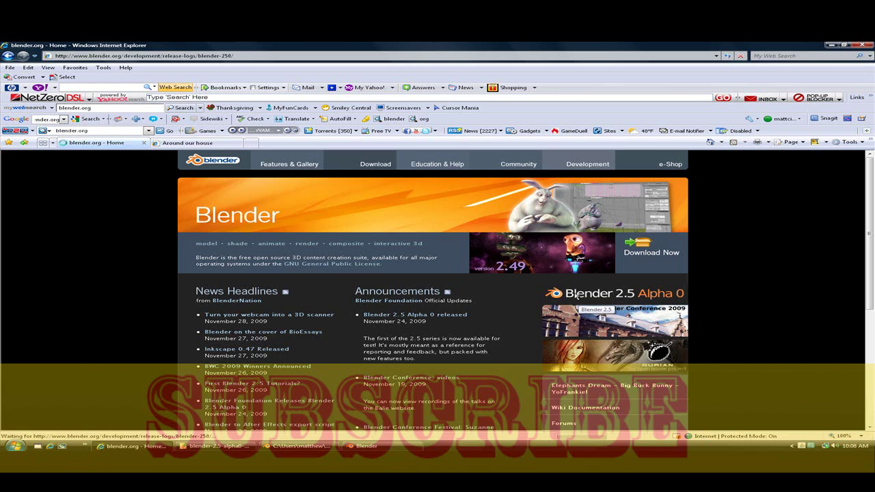
pyautogui.scroll(-6, 446, 280)
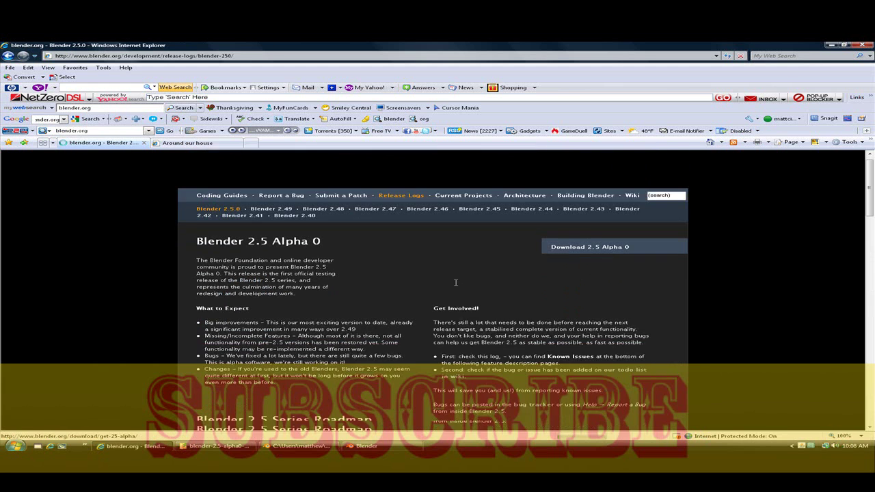
pyautogui.scroll(-2, 445, 277)
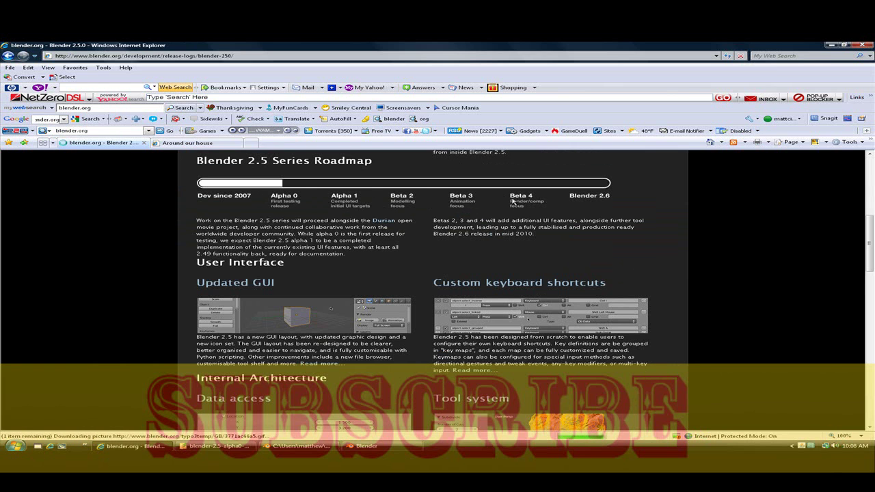
pyautogui.scroll(-2, 590, 198)
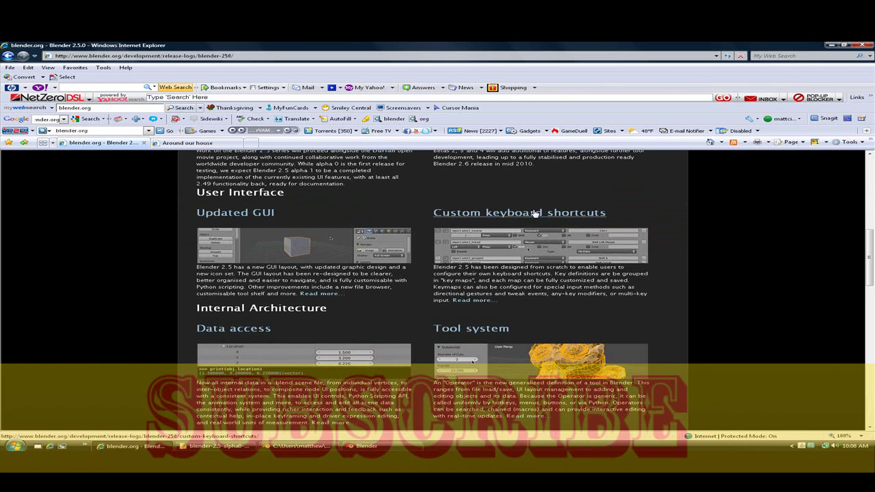
# Step: Read through the release-log features, including Smoke Simulation, and return to the top
pyautogui.scroll(2, 535, 213)
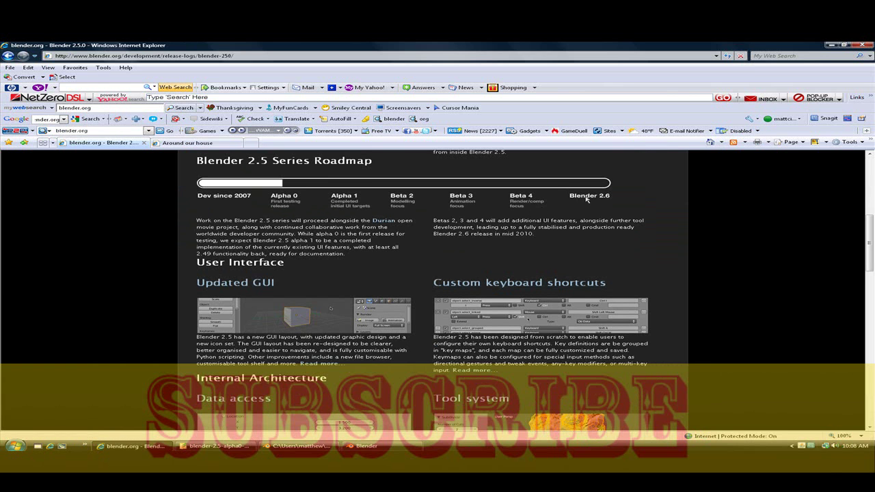
pyautogui.scroll(5, 585, 199)
pyautogui.scroll(-3, 573, 193)
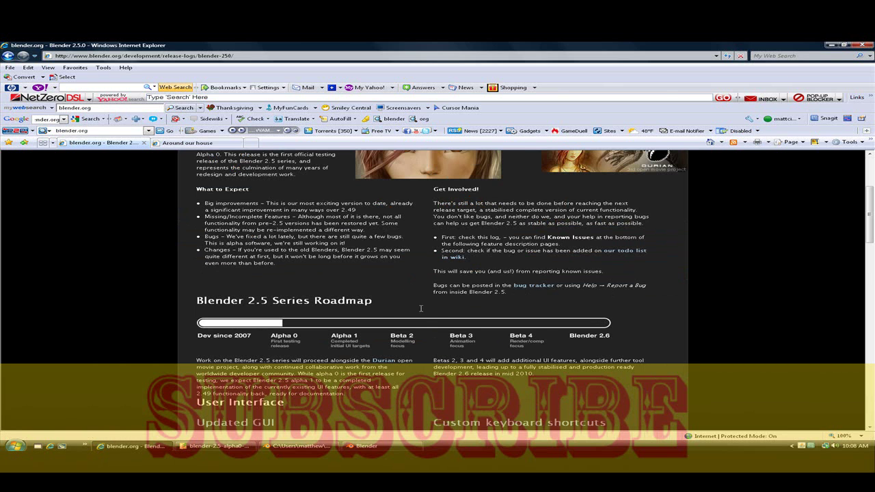
pyautogui.scroll(-5, 420, 308)
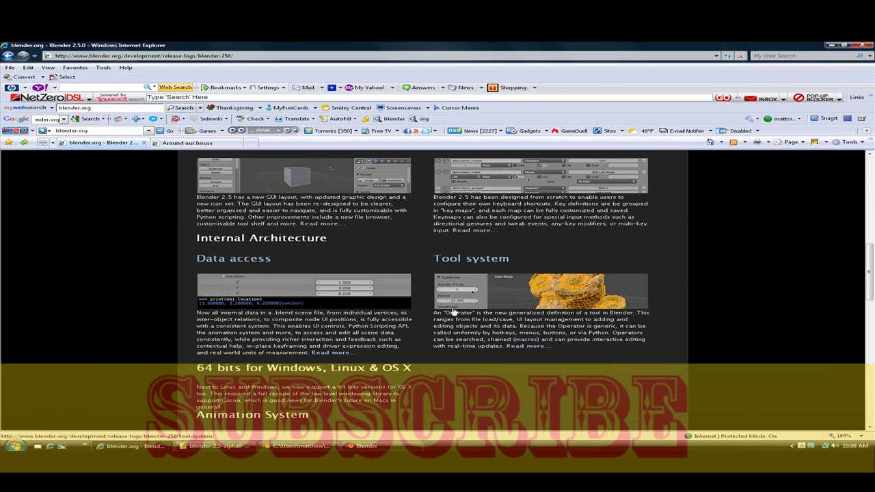
pyautogui.scroll(-5, 452, 311)
pyautogui.scroll(2, 437, 301)
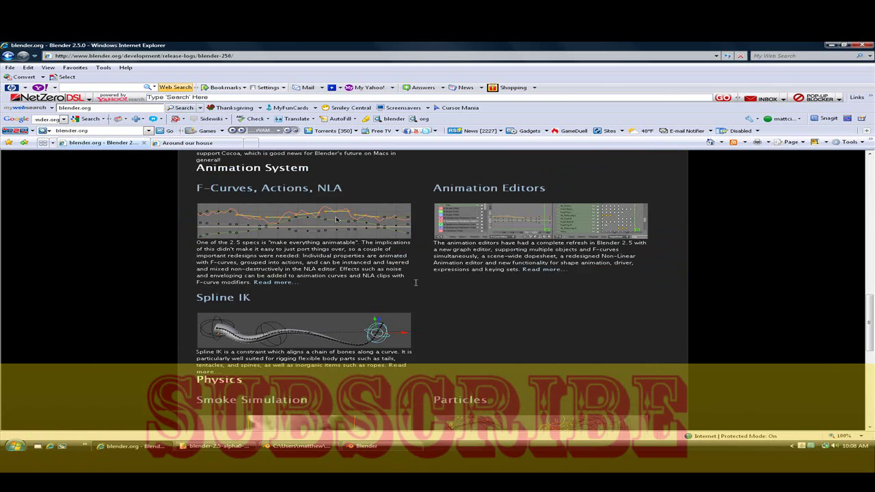
pyautogui.scroll(-5, 415, 282)
pyautogui.scroll(1, 414, 282)
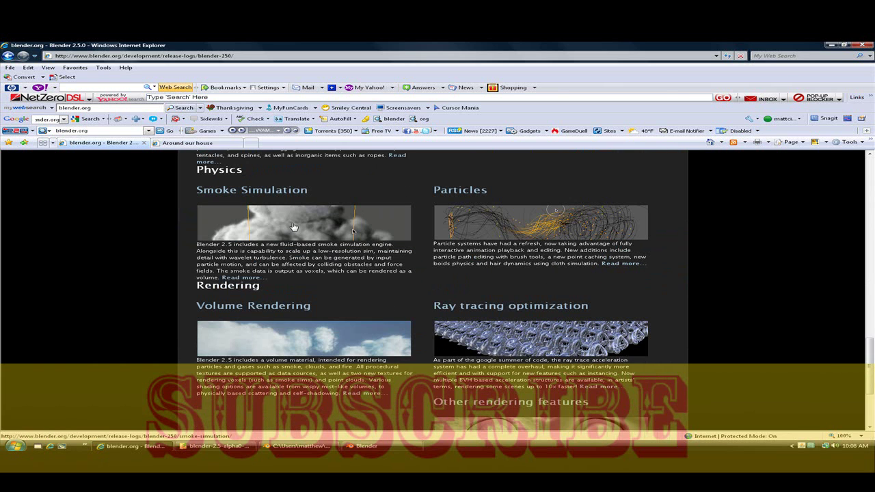
pyautogui.scroll(-2, 618, 233)
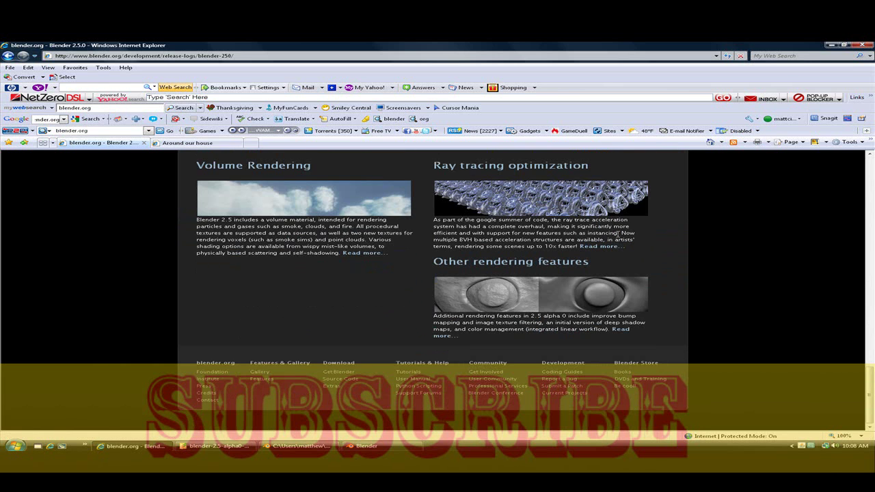
pyautogui.scroll(15, 619, 233)
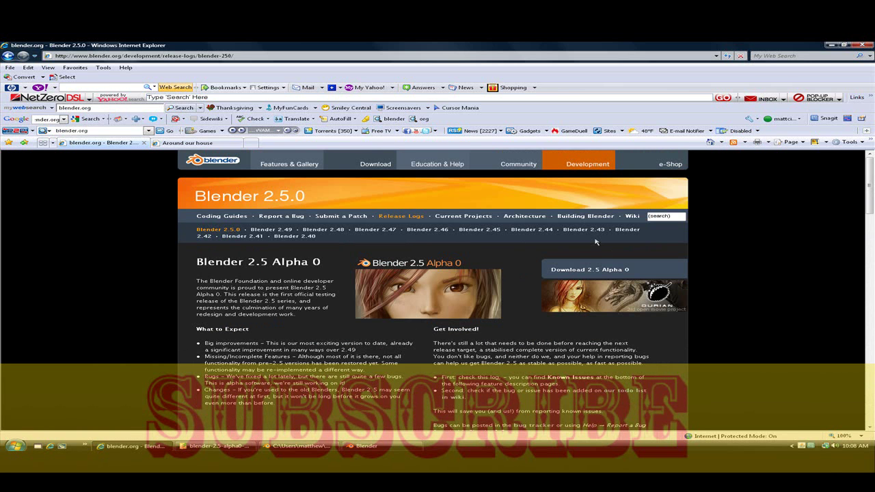
# Step: Open the Get 2.5 alpha page and review its Windows, Linux and Mac OS X builds
pyautogui.click(590, 270)
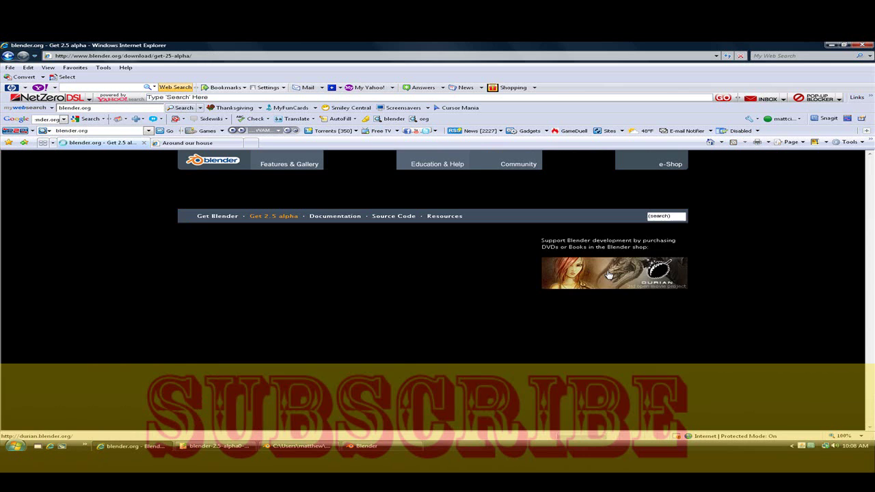
pyautogui.scroll(-2, 254, 360)
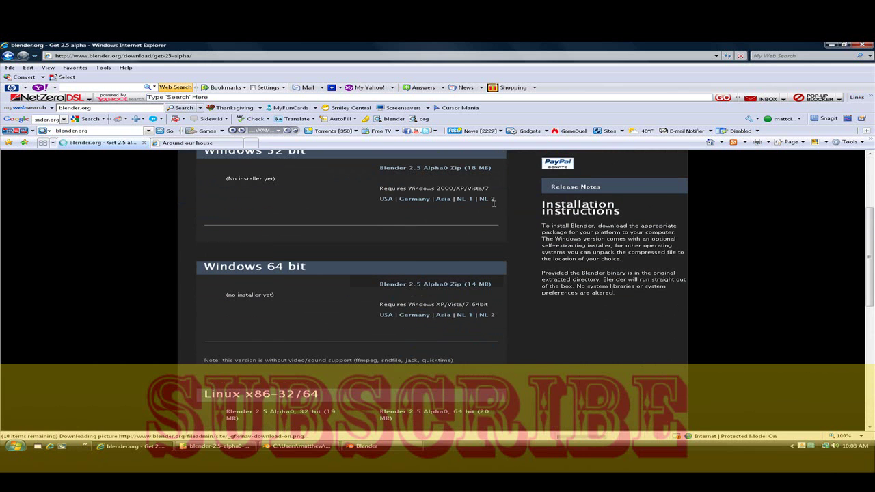
pyautogui.scroll(1, 493, 203)
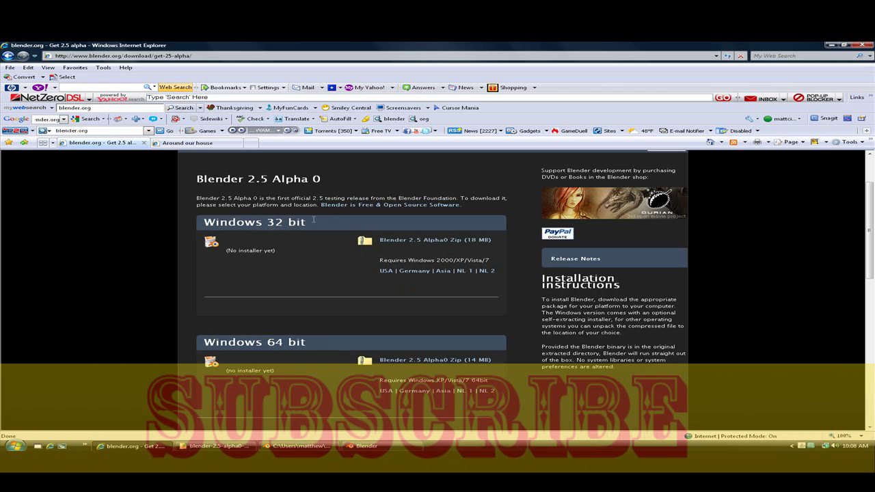
pyautogui.scroll(-2, 288, 340)
pyautogui.scroll(-2, 156, 357)
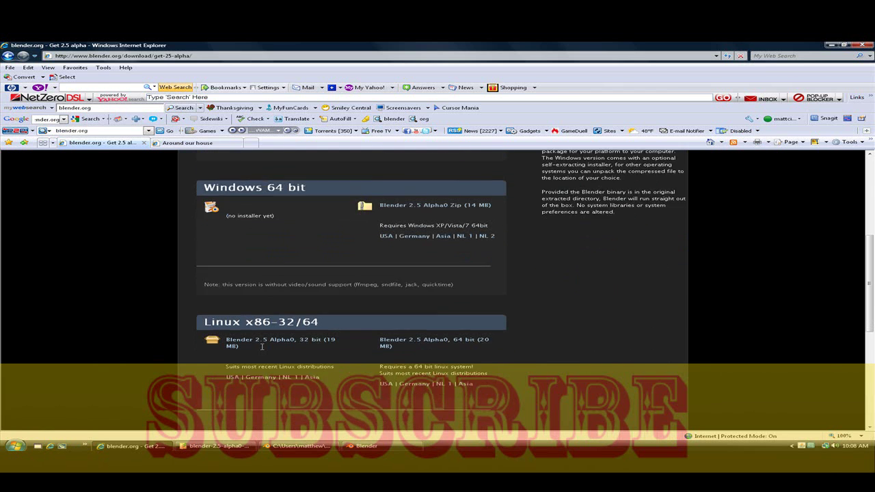
pyautogui.scroll(-2, 294, 327)
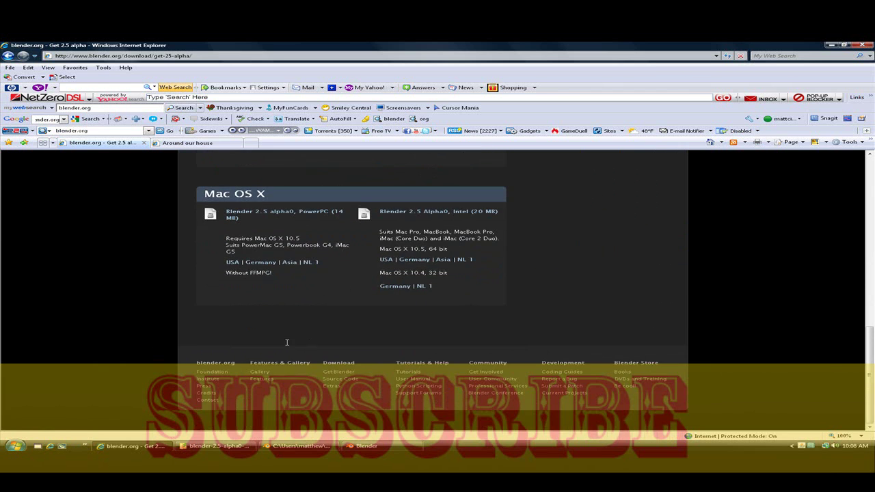
pyautogui.scroll(8, 136, 406)
pyautogui.scroll(-7, 135, 406)
pyautogui.scroll(-2, 135, 406)
pyautogui.scroll(9, 134, 405)
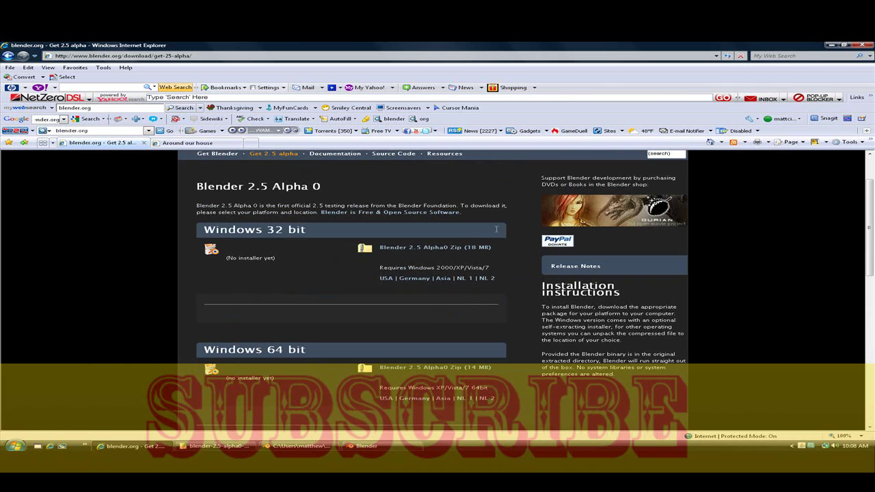
# Step: Minimize the browser, return to Blender, orbit and zoom around the cube, and start scaling it
pyautogui.click(832, 45)
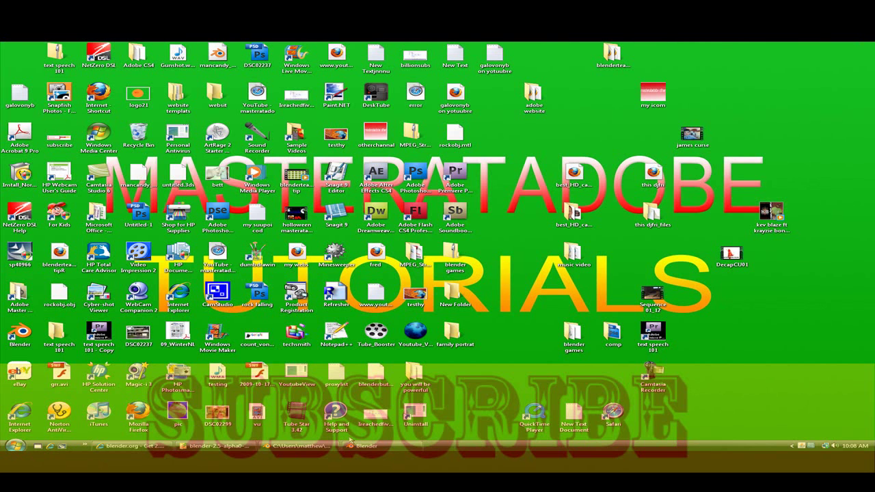
pyautogui.click(351, 444)
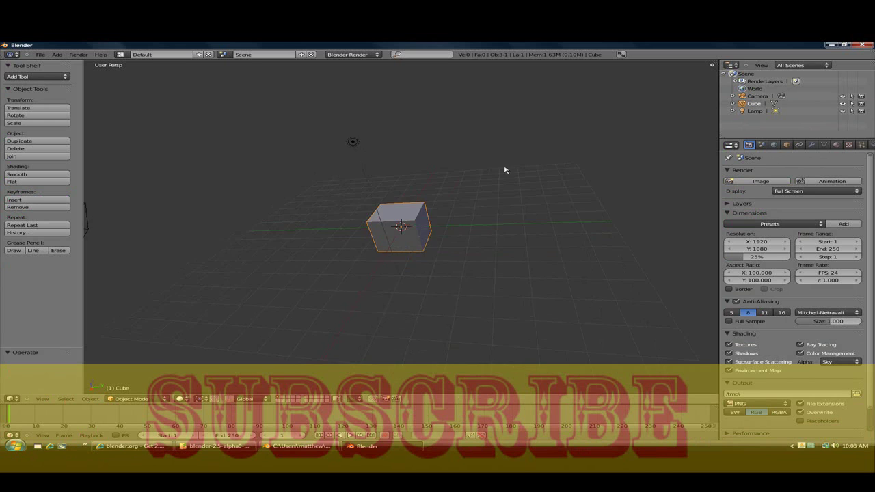
pyautogui.moveTo(496, 237); pyautogui.dragTo(376, 252, button='middle')
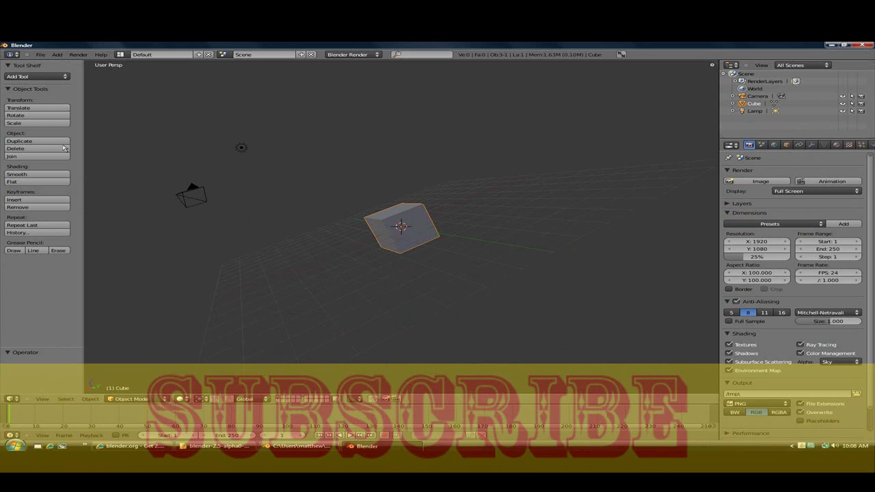
pyautogui.moveTo(514, 214); pyautogui.dragTo(371, 279, button='middle')
pyautogui.moveTo(484, 224); pyautogui.dragTo(385, 316, button='middle')
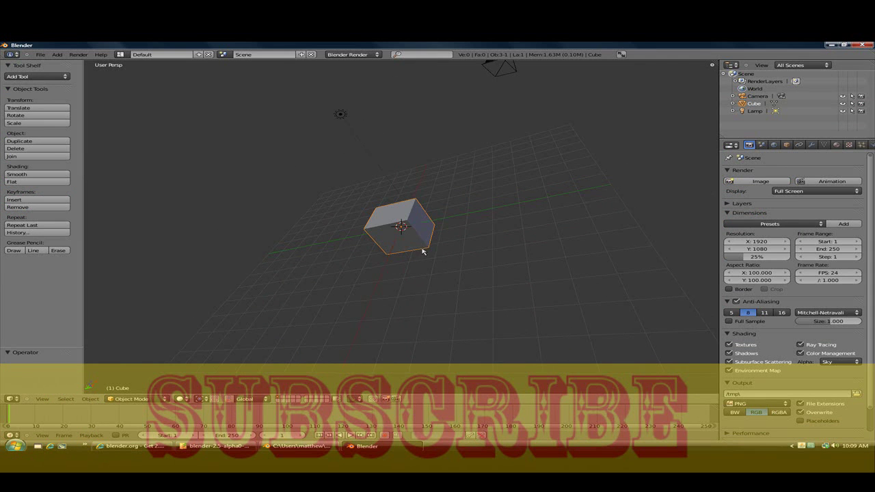
pyautogui.moveTo(424, 250); pyautogui.dragTo(425, 185, button='middle')
pyautogui.scroll(5, 394, 243)
pyautogui.moveTo(405, 218); pyautogui.dragTo(408, 216, button='middle')
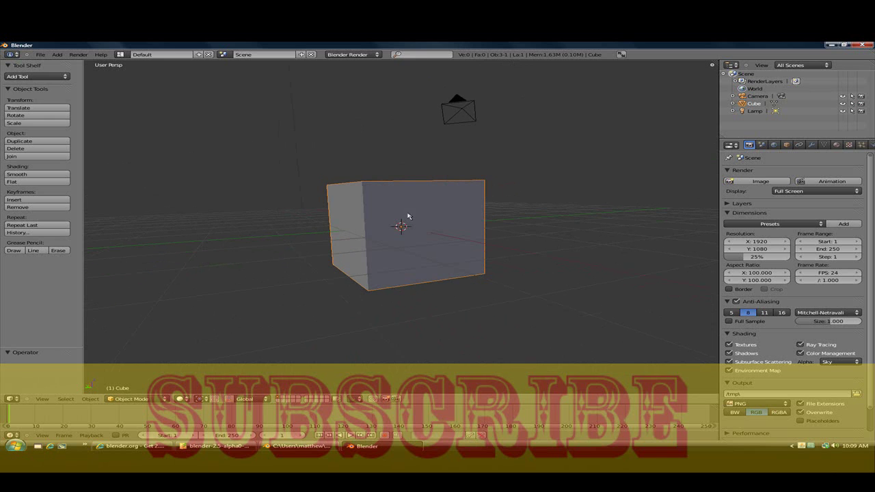
pyautogui.press('s')
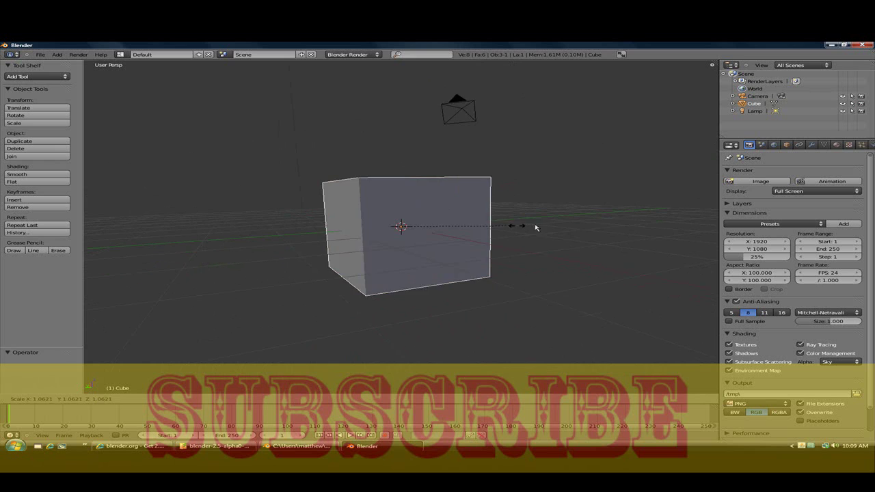
# Step: Confirm the cube at scale 2.409 and switch the viewport to wireframe
pyautogui.click(663, 244)
pyautogui.moveTo(411, 274); pyautogui.dragTo(375, 263, button='middle')
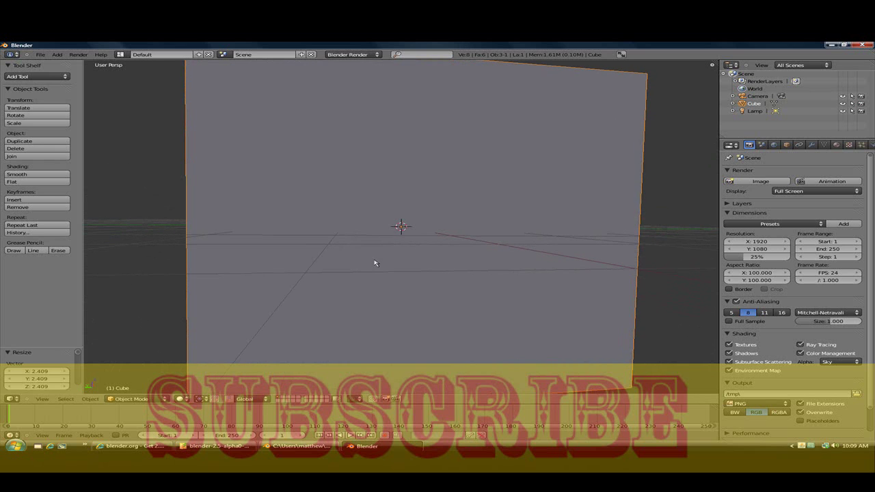
pyautogui.press('z')
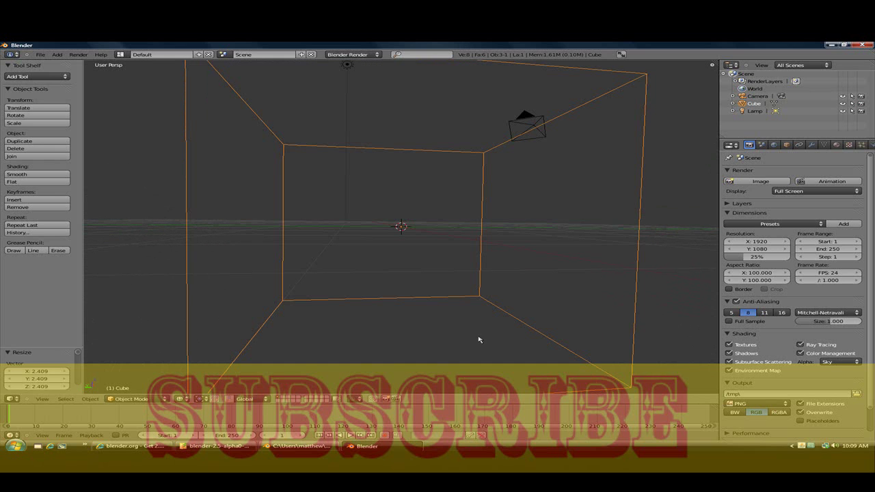
# Step: Add a UV sphere with 32 segments and 24 rings inside the cube, then reselect the cube
pyautogui.click(65, 55)
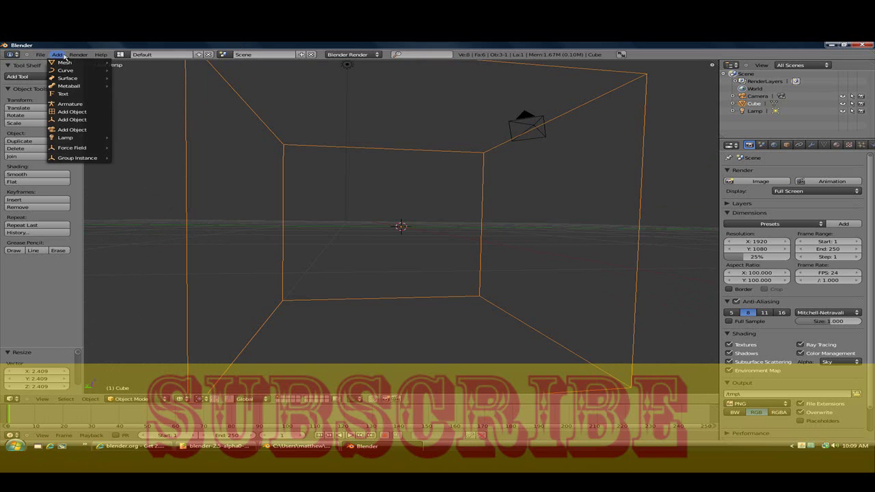
pyautogui.moveTo(67, 63)
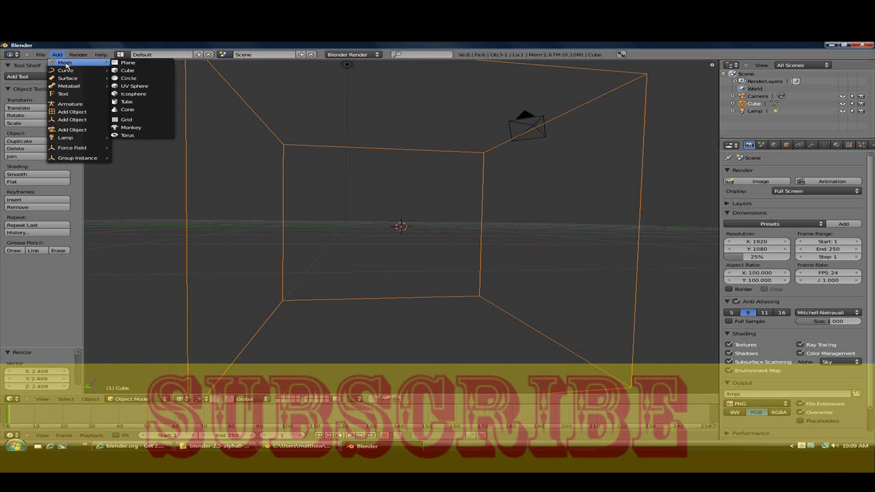
pyautogui.click(135, 86)
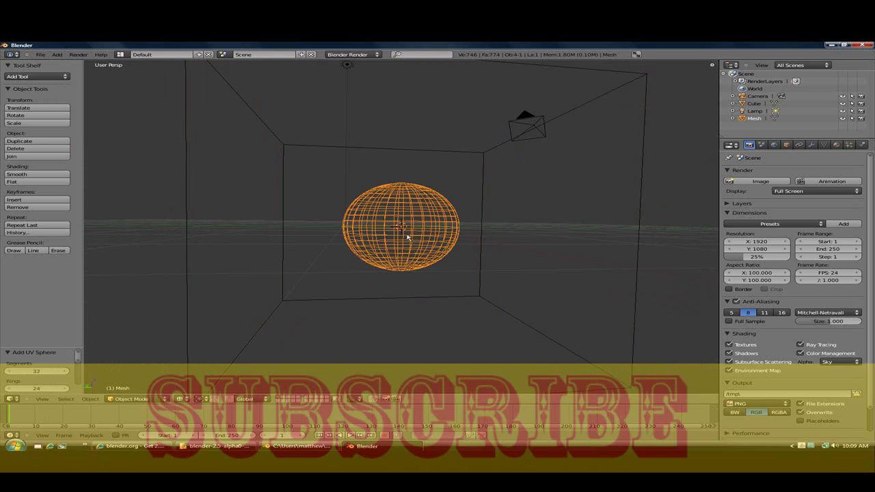
pyautogui.rightClick(189, 249)
pyautogui.rightClick(405, 228)
pyautogui.scroll(-2, 369, 271)
pyautogui.moveTo(377, 264); pyautogui.dragTo(289, 239, button='middle')
pyautogui.rightClick(271, 241)
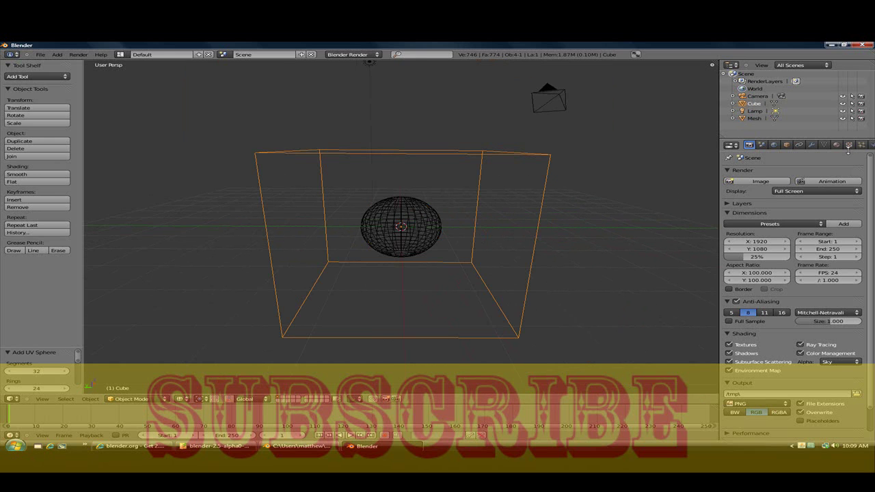
# Step: Show the cube's Physics tab listing Cloth, Force Fields, Collision, Fluid, Smoke and Soft Body
pyautogui.click(861, 145)
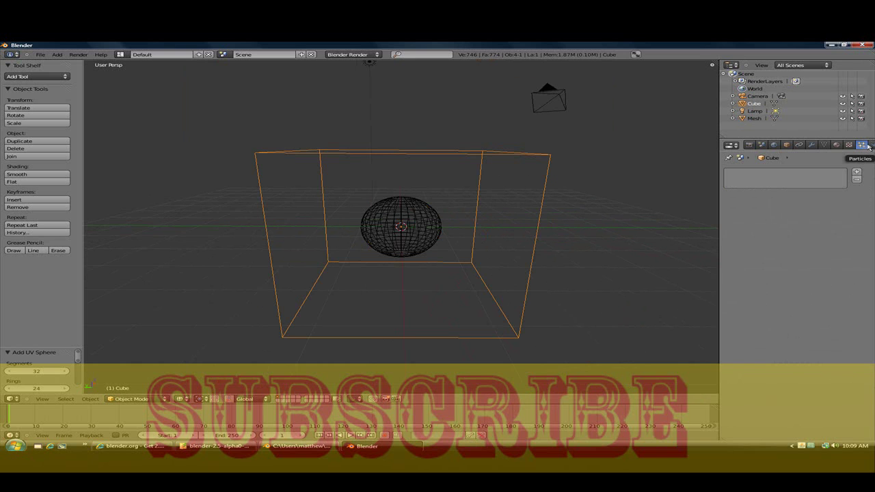
pyautogui.click(871, 145)
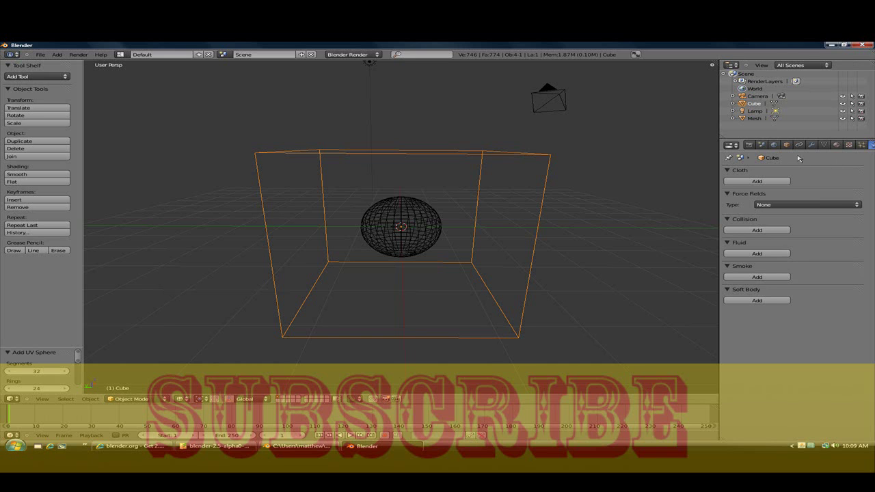
pyautogui.scroll(-3, 786, 145)
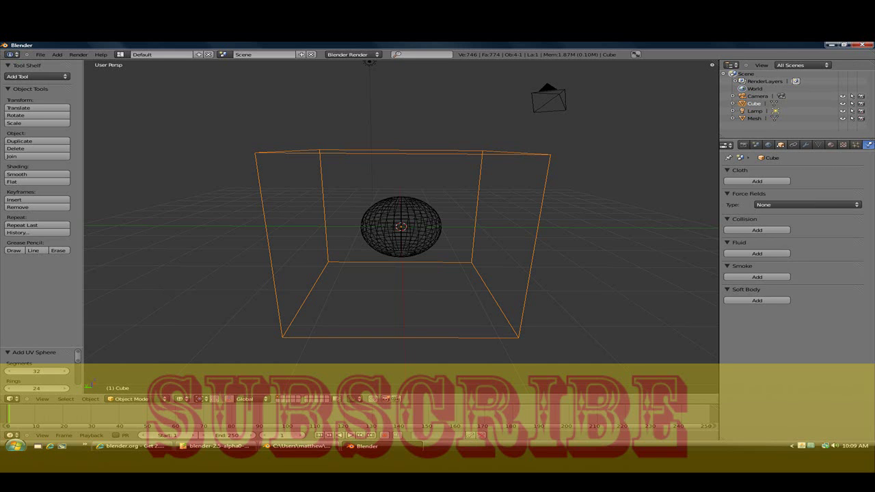
pyautogui.scroll(3, 786, 144)
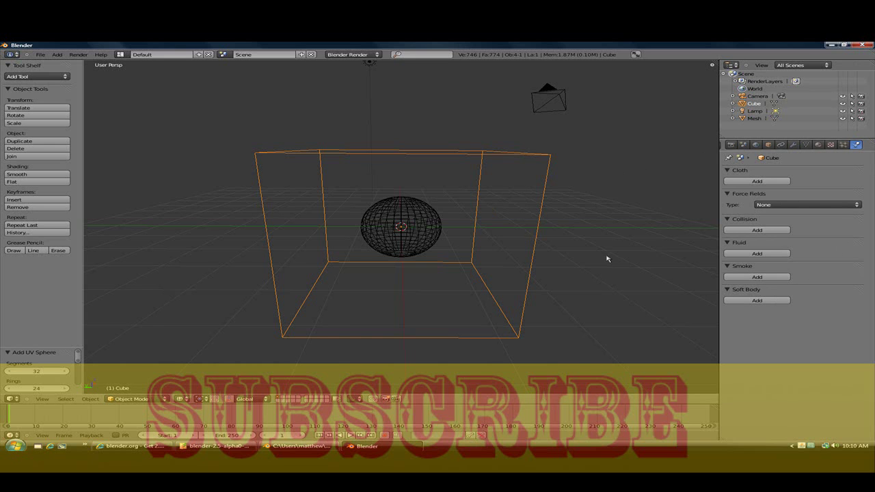
# Step: Add Smoke physics as a 32-division Domain on the cube and as Flow on the sphere
pyautogui.click(756, 277)
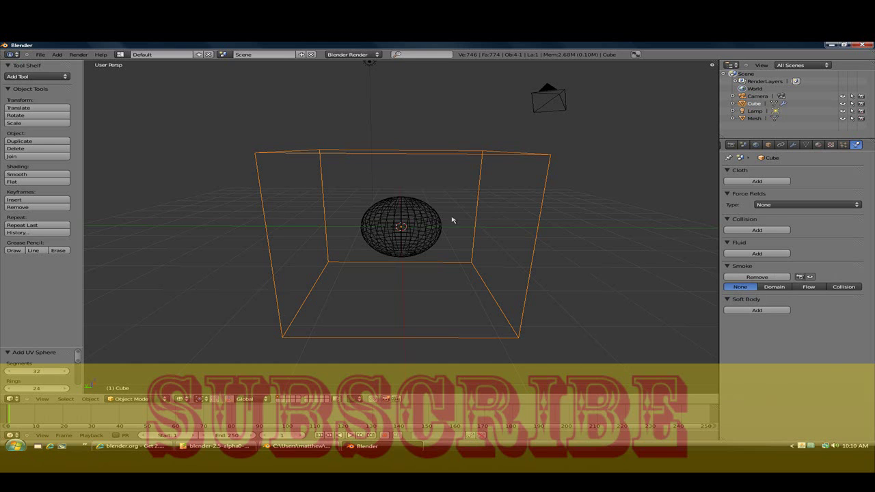
pyautogui.click(766, 288)
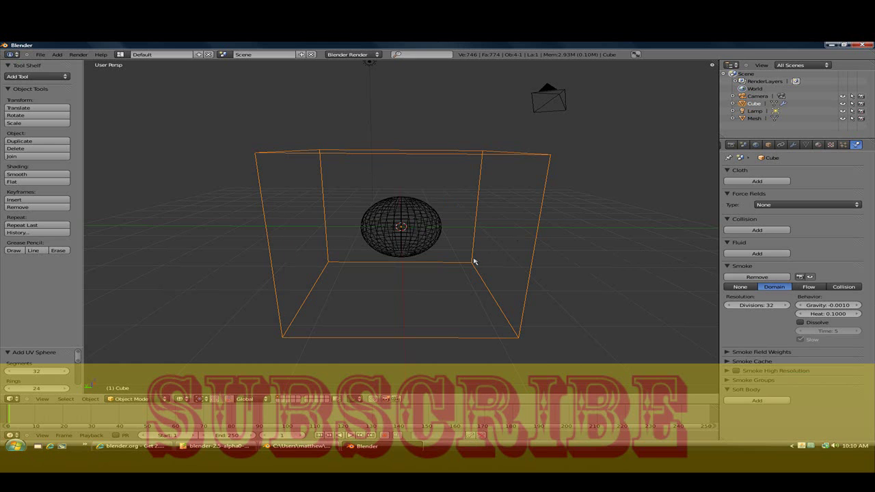
pyautogui.rightClick(393, 218)
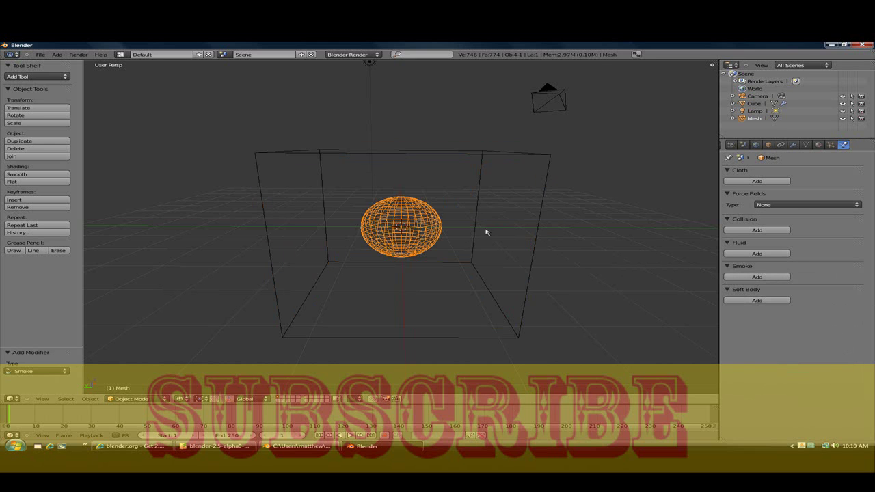
pyautogui.click(772, 277)
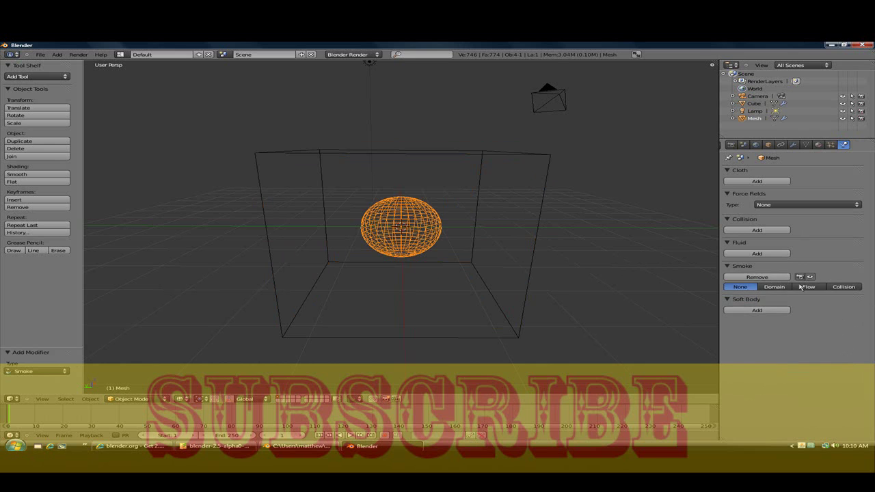
pyautogui.click(802, 288)
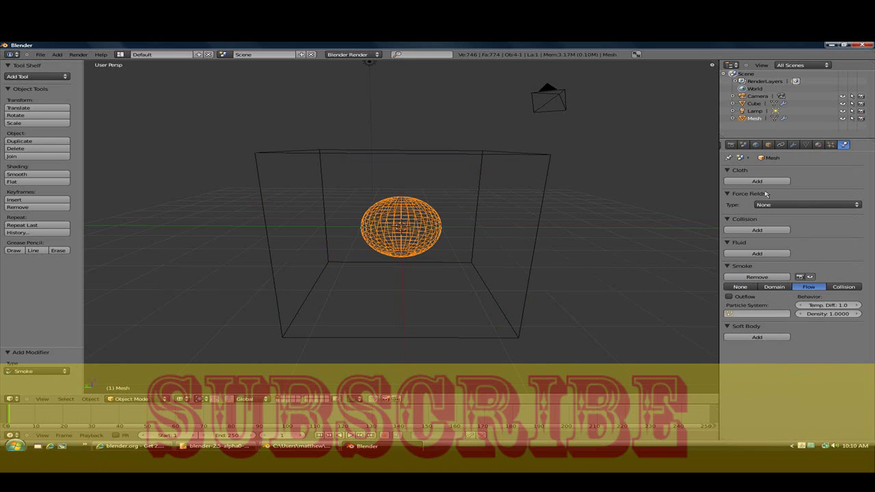
# Step: Add a 1000-particle ParticleSystem to the sphere and assign it as the smoke flow's particle system
pyautogui.click(831, 145)
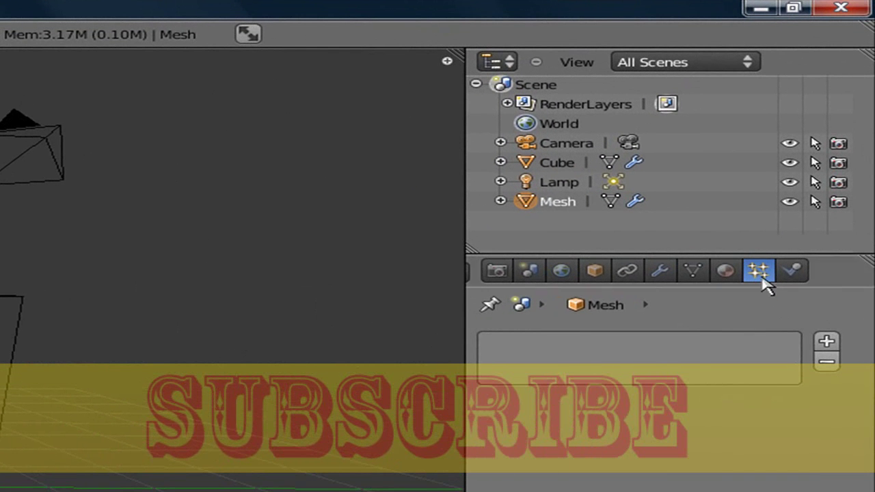
pyautogui.click(825, 345)
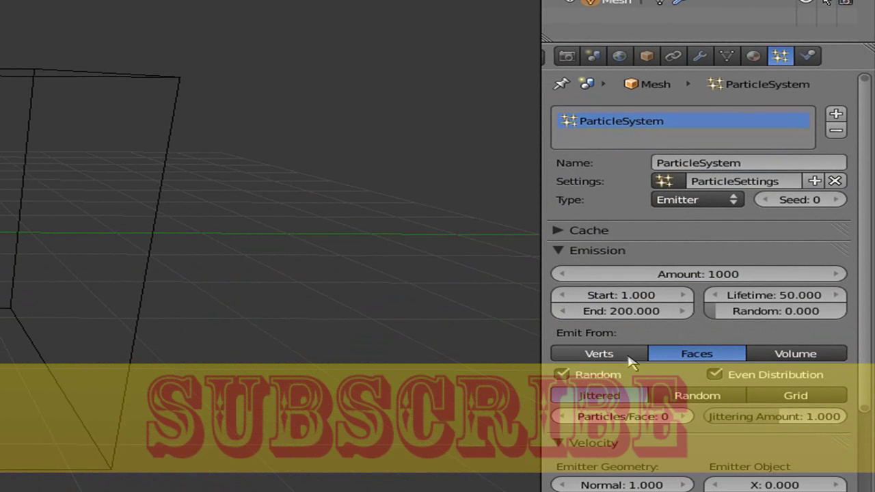
pyautogui.scroll(-1, 629, 358)
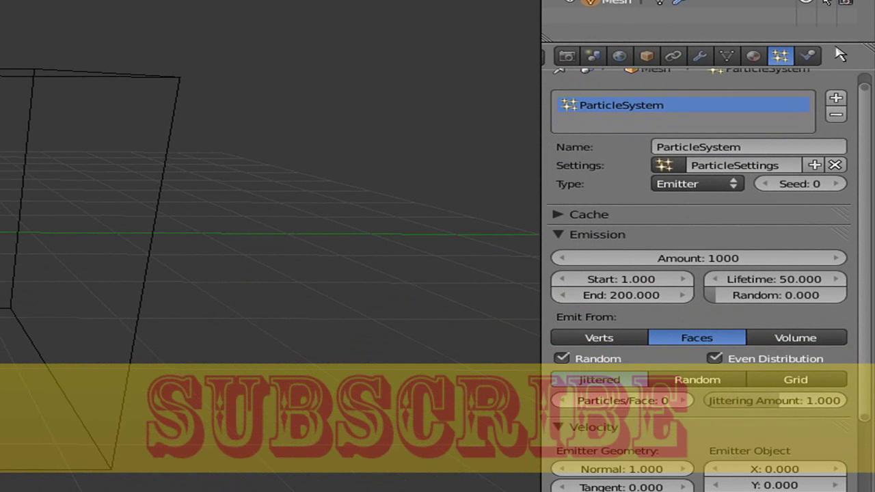
pyautogui.click(808, 56)
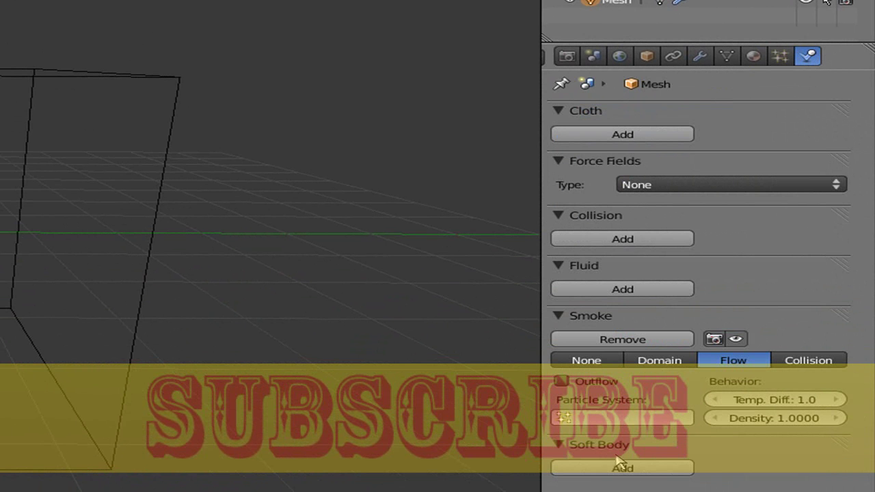
pyautogui.click(577, 418)
pyautogui.click(593, 442)
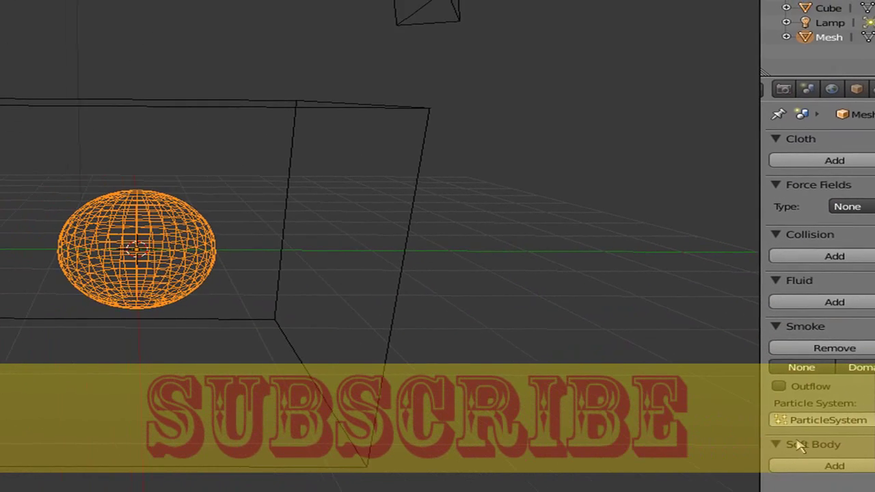
pyautogui.moveTo(70, 256); pyautogui.dragTo(64, 237, button='middle')
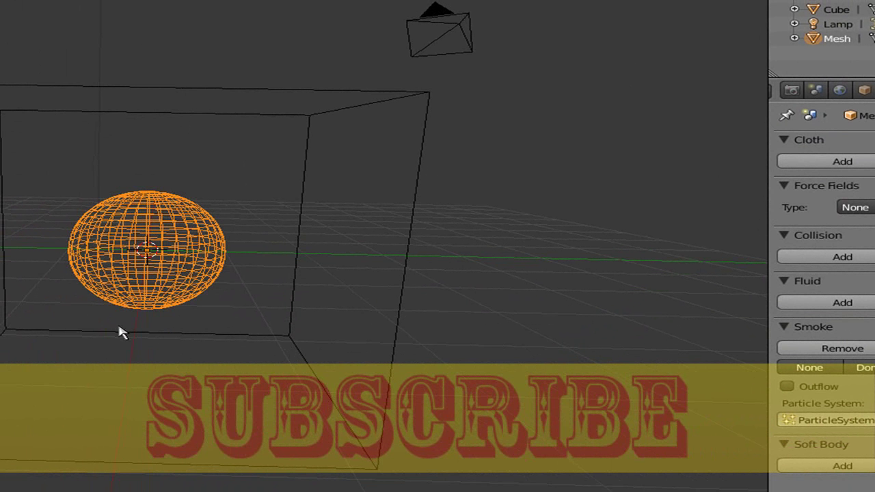
# Step: Play the smoke simulation with Alt+A and stop it around frame 100
pyautogui.hotkey('alt', 'a')
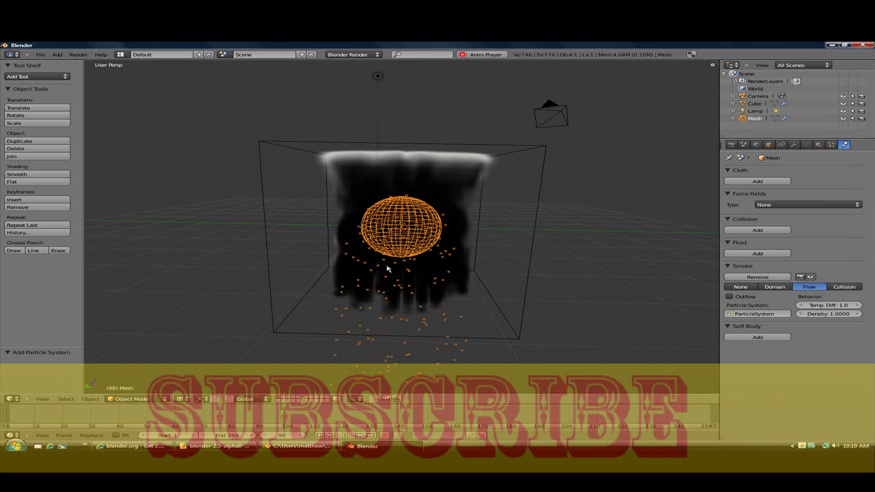
pyautogui.hotkey('alt', 'a')
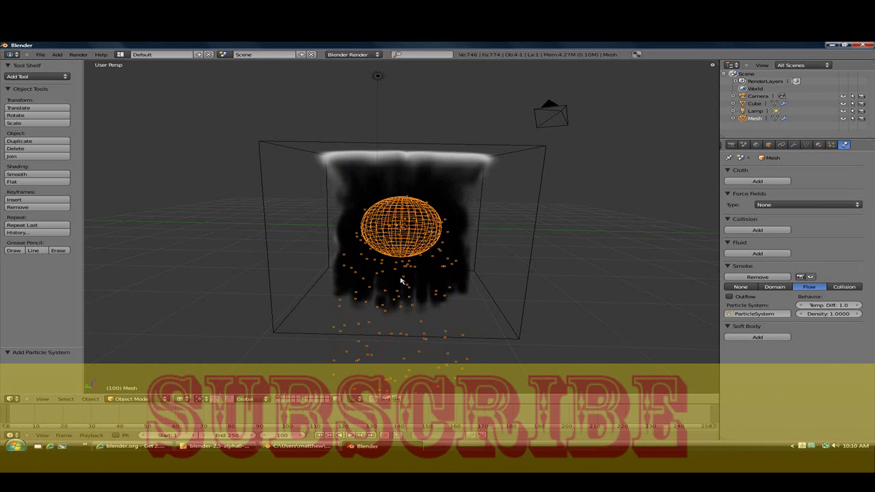
pyautogui.moveTo(402, 280); pyautogui.dragTo(336, 314, button='middle')
pyautogui.moveTo(528, 291); pyautogui.dragTo(423, 116, button='middle')
# Step: Orbit and zoom around the domain cube to inspect the billowing smoke plume
pyautogui.scroll(-4, 416, 117)
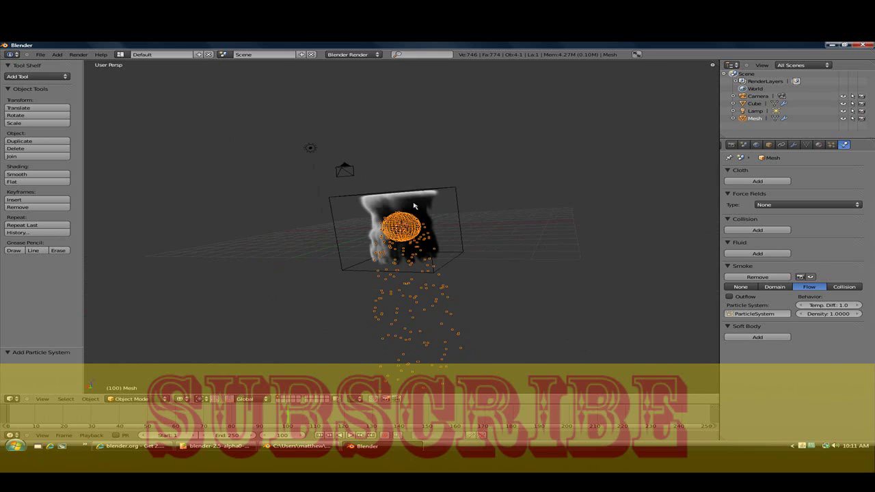
pyautogui.moveTo(413, 205); pyautogui.dragTo(480, 209, button='middle')
pyautogui.scroll(4, 408, 248)
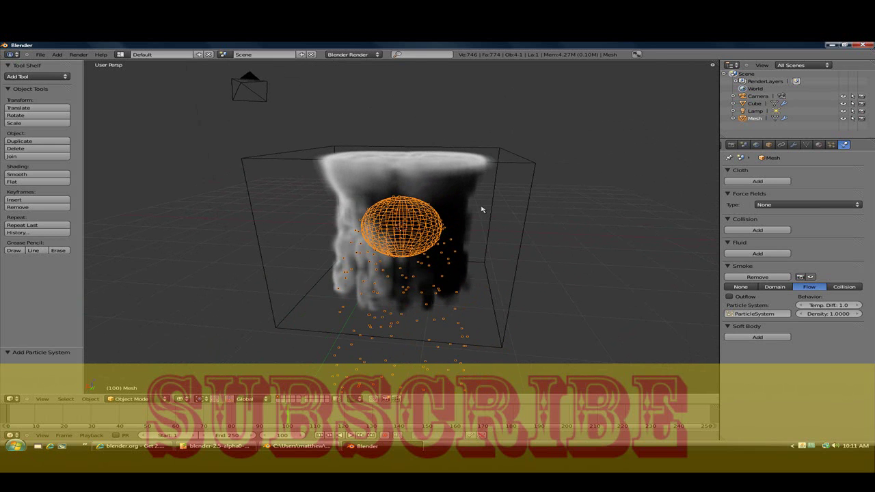
pyautogui.scroll(-3, 398, 218)
pyautogui.moveTo(399, 222); pyautogui.dragTo(454, 273, button='middle')
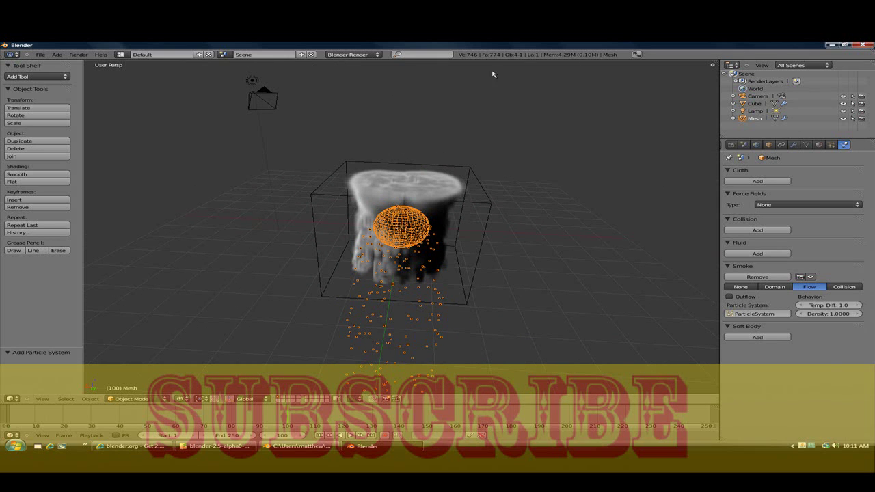
pyautogui.scroll(2, 444, 220)
pyautogui.moveTo(444, 220); pyautogui.dragTo(403, 225, button='middle')
pyautogui.scroll(2, 394, 254)
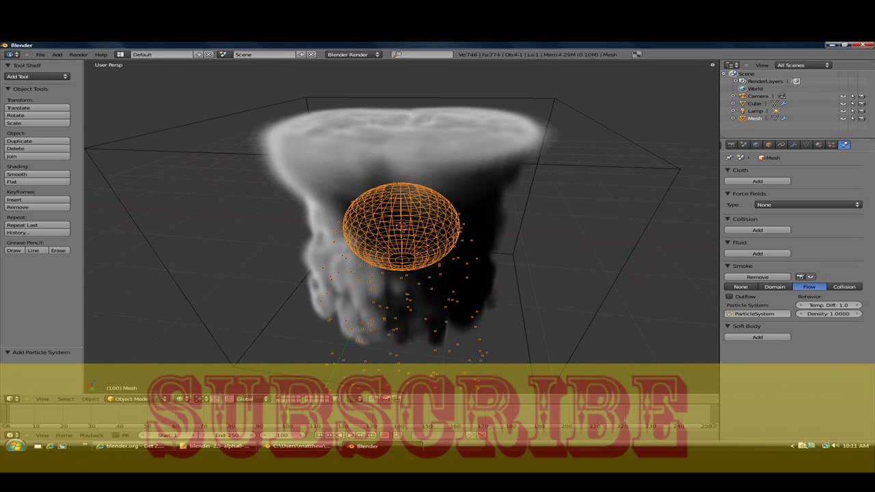
pyautogui.click(791, 445)
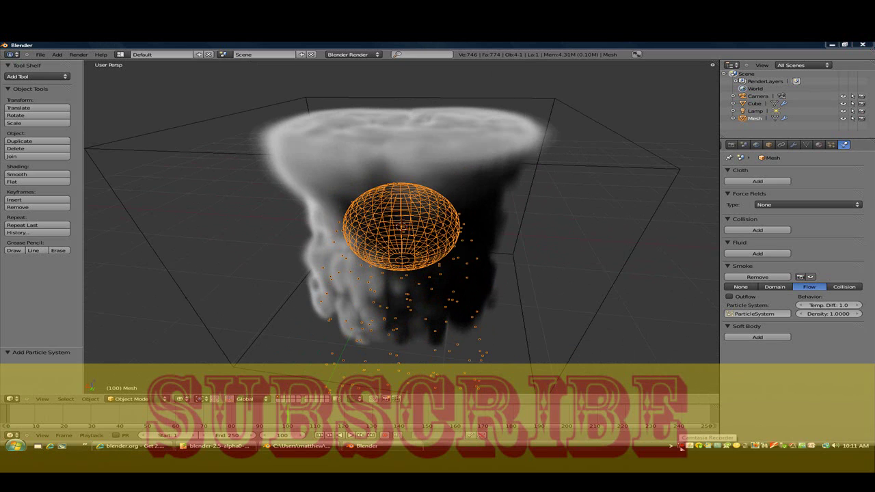
pyautogui.rightClick(681, 447)
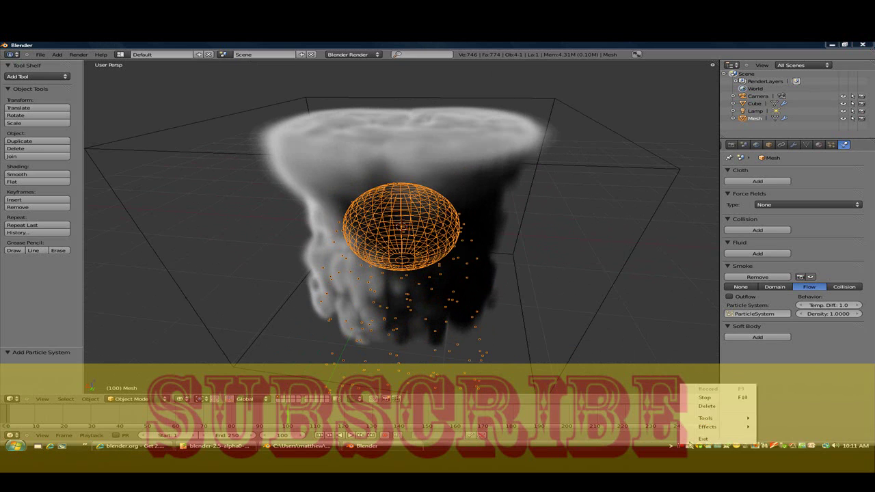